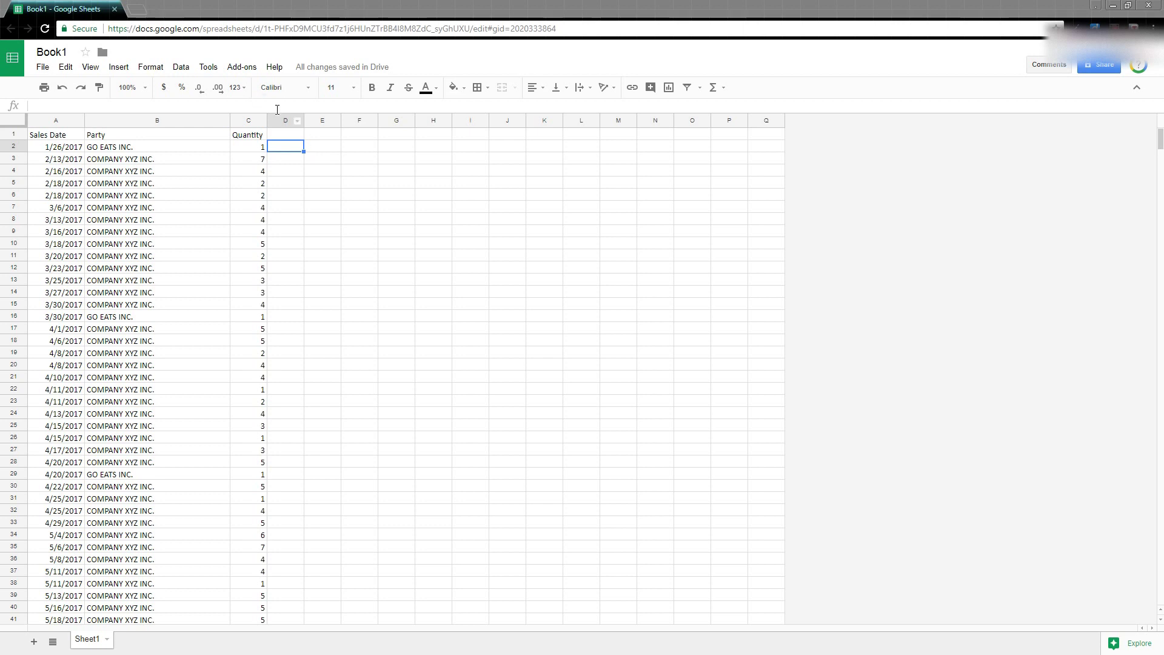
Step: Head column D 'Running Total', widen it to fit, and start =sum( in D2
left_click(293, 135)
type("Runn")
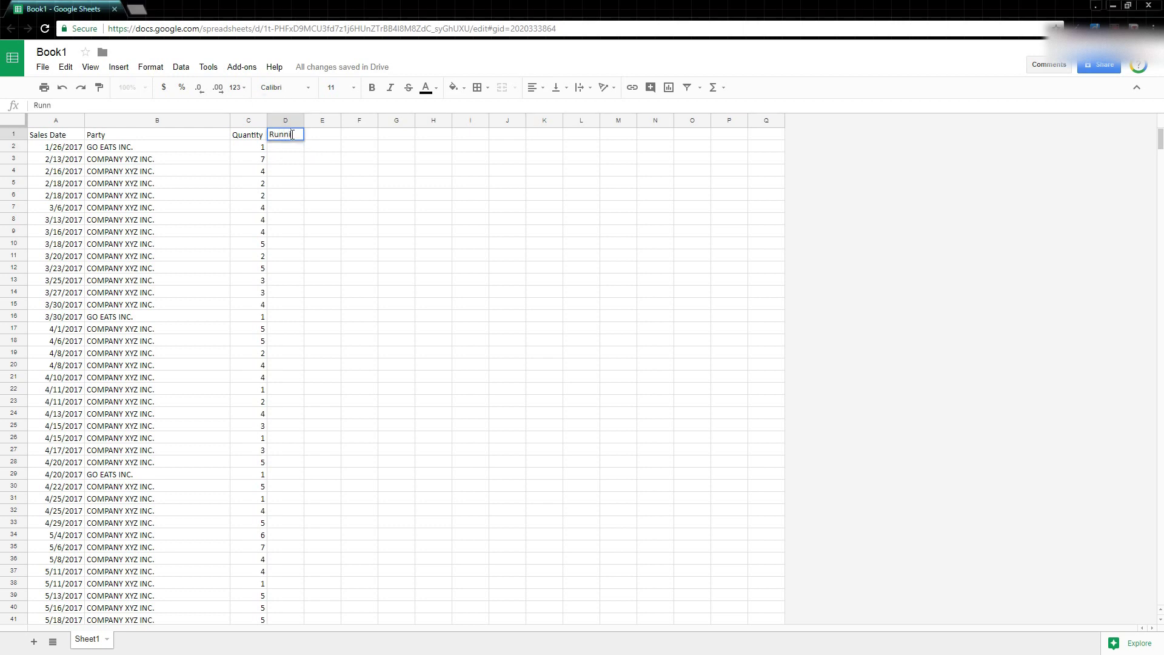
type("inge Total")
key("Return")
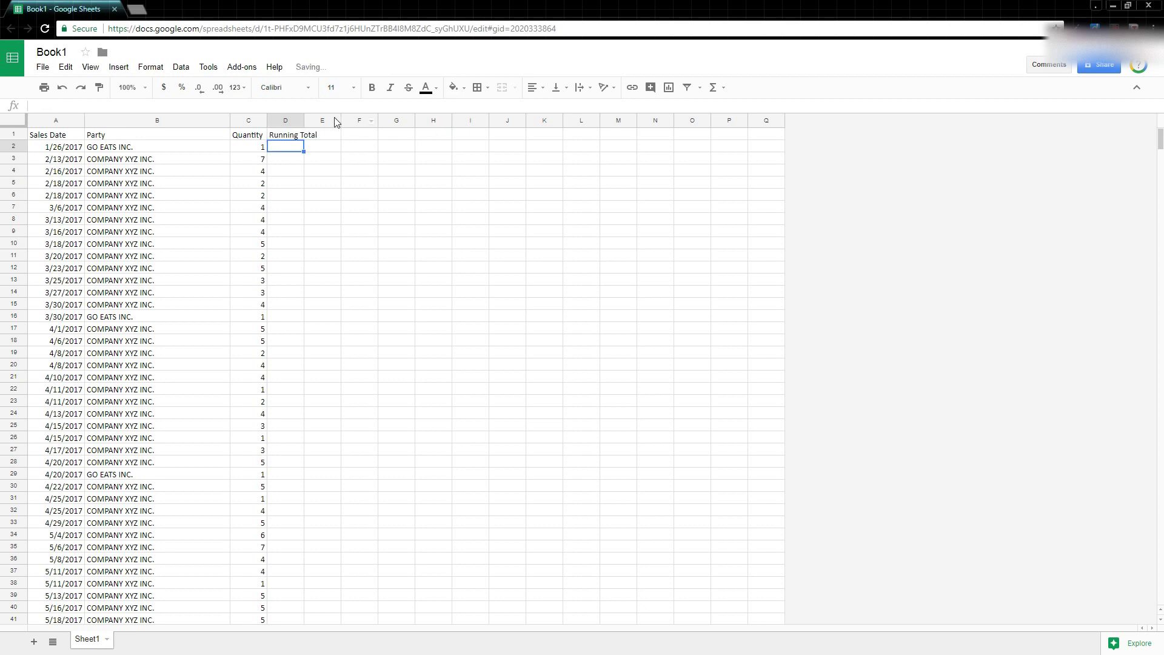
left_click_drag(304, 119, 319, 119)
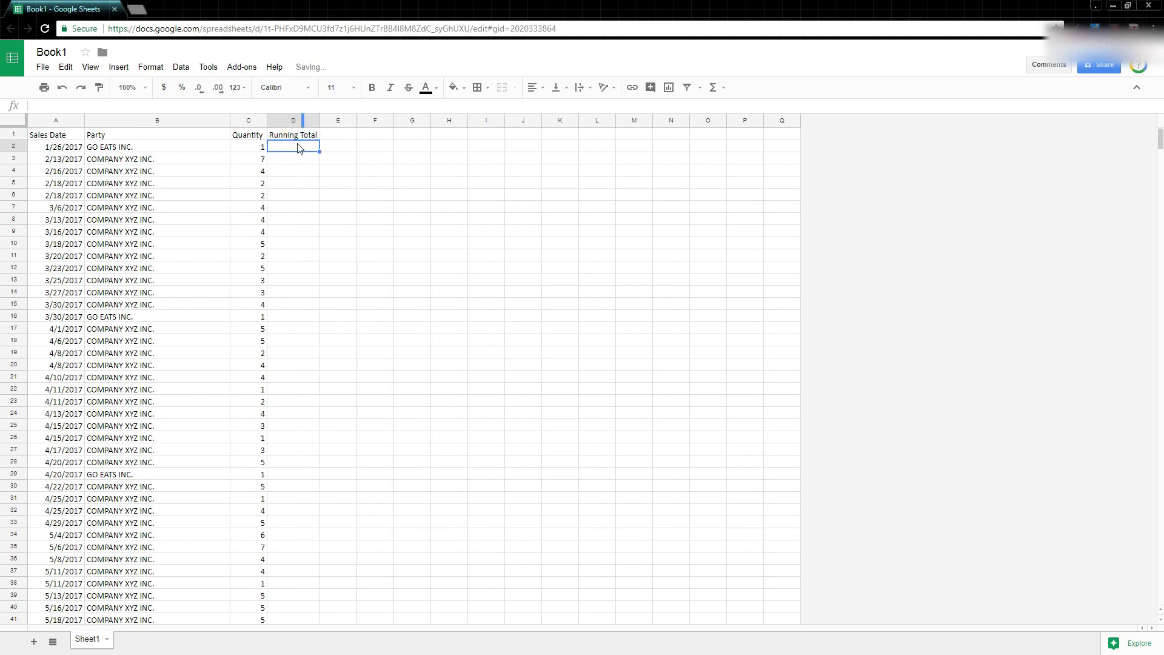
type("=sum(")
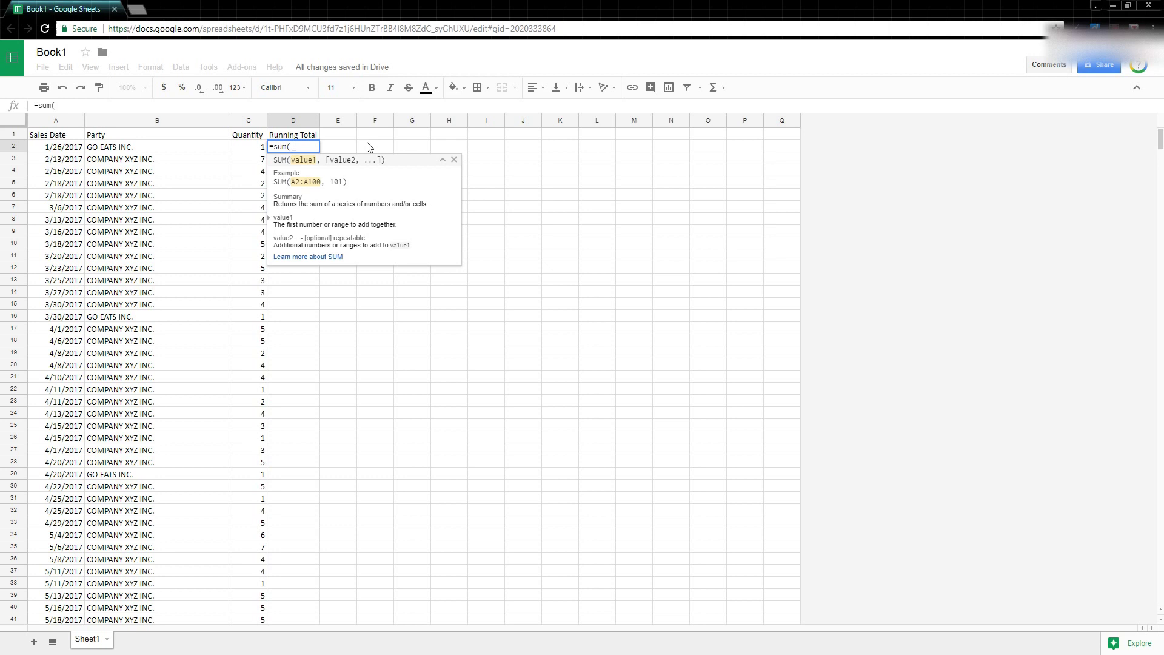
Step: Add the absolute $C$2 reference and a colon to D2's sum formula
left_click(258, 148)
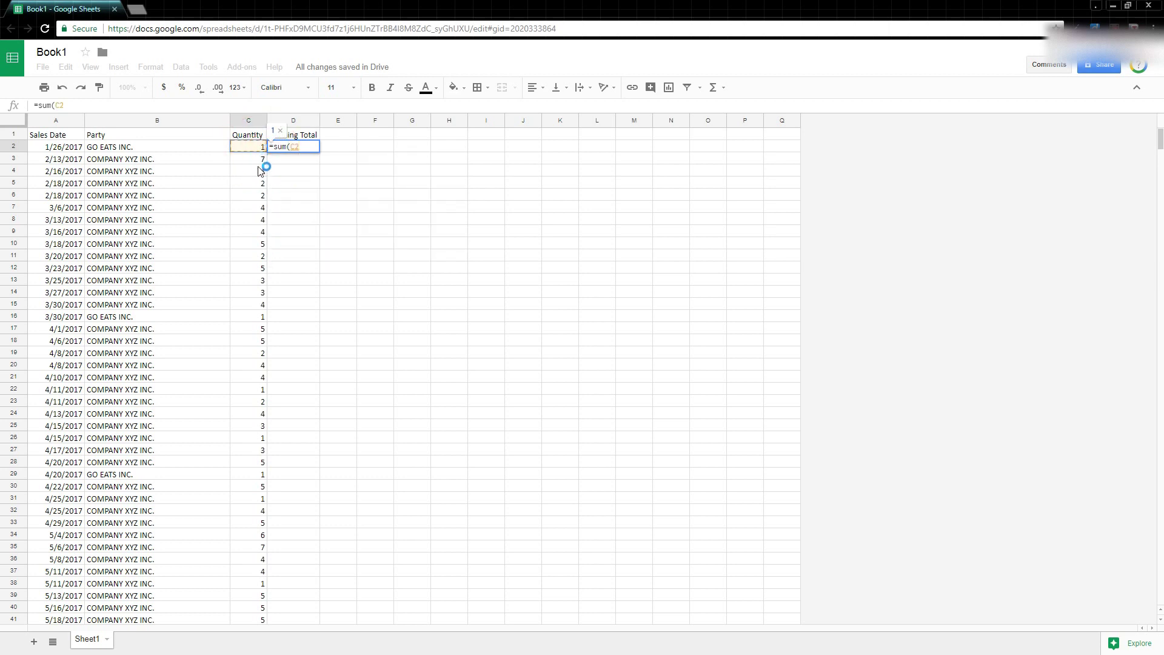
key("F4")
left_click(192, 106)
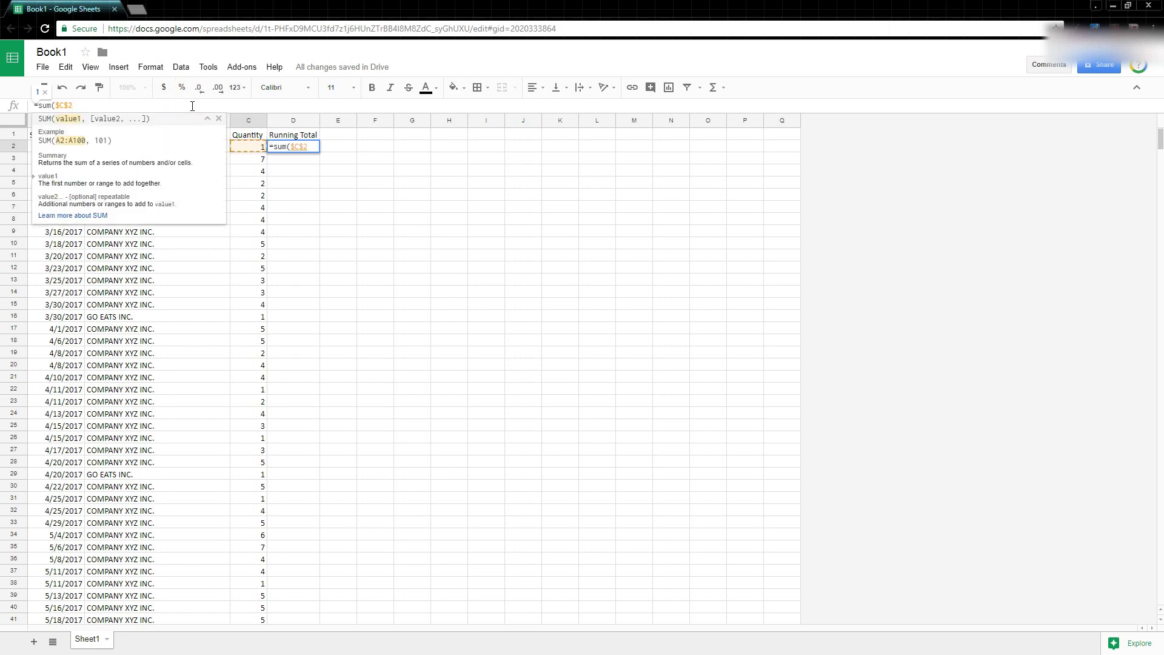
type(":")
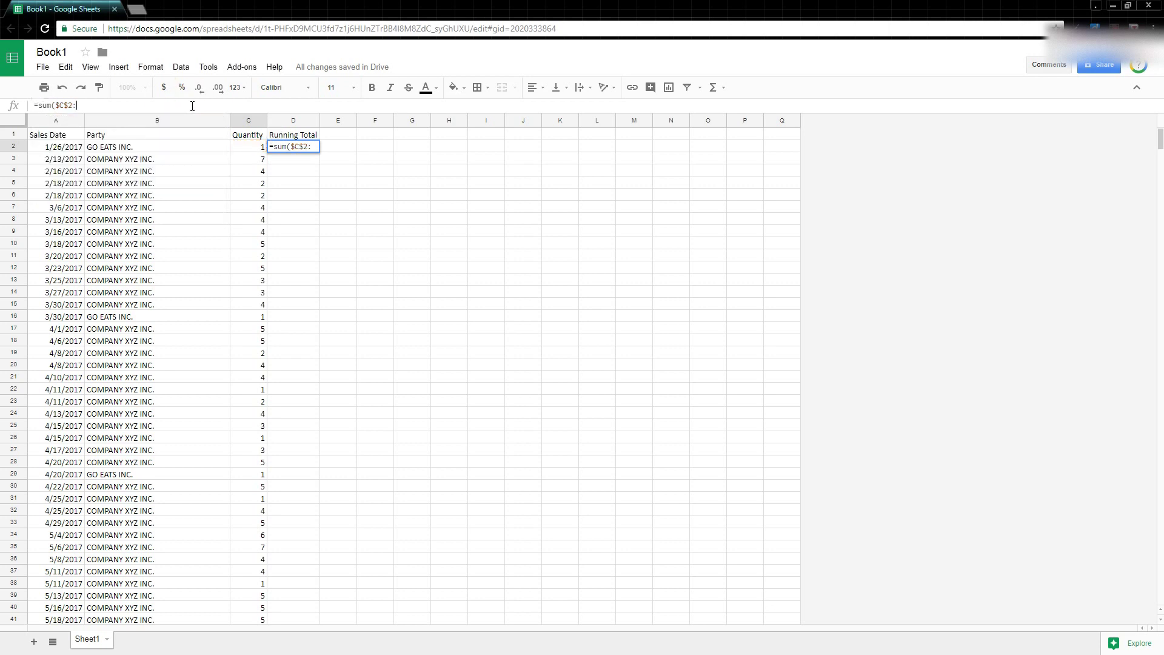
left_click(249, 150)
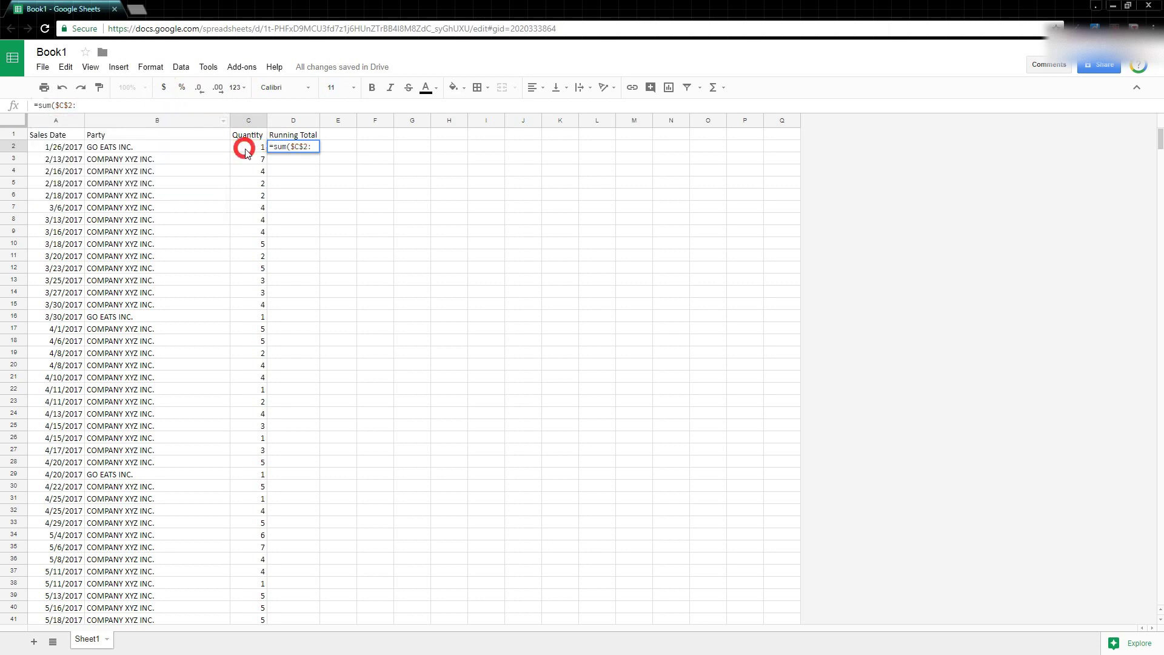
Step: Fix the range end as C2 so D2 reads =sum($C$2:C2)
left_click(281, 148)
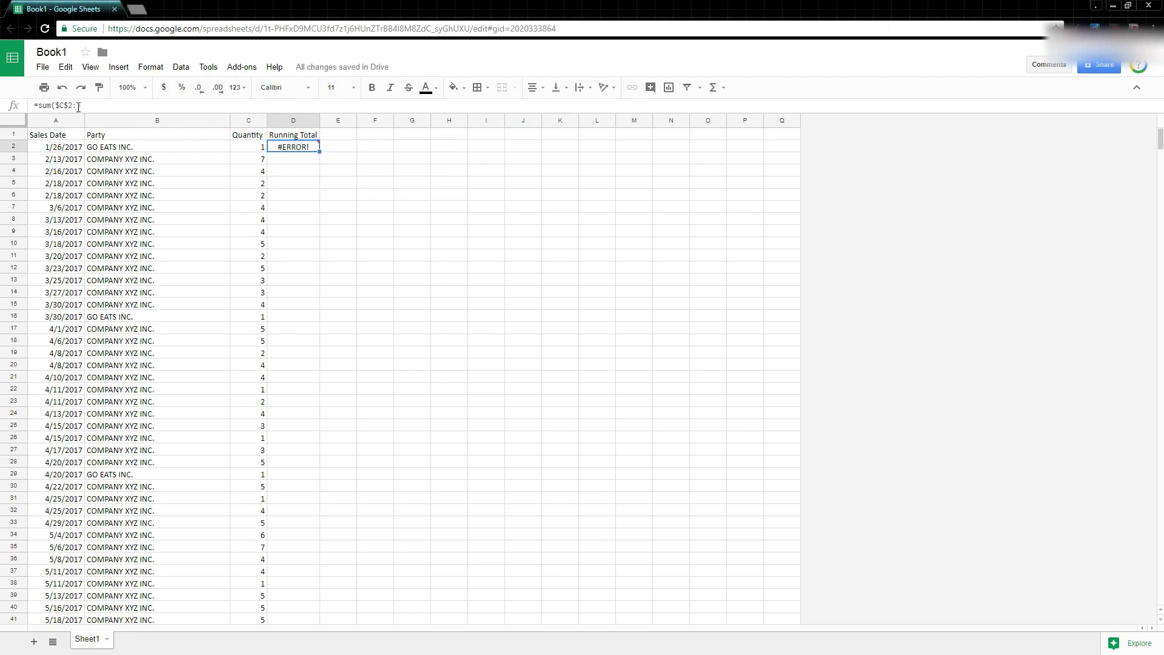
left_click(78, 107)
left_click(251, 147)
left_click(303, 146)
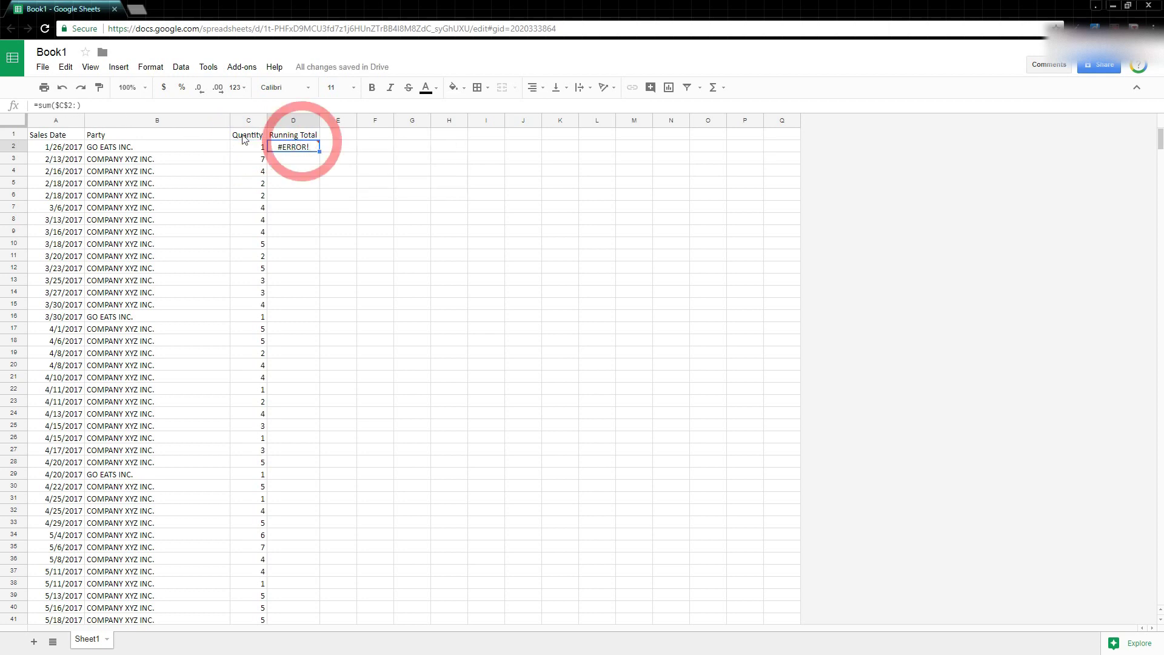
left_click(76, 106)
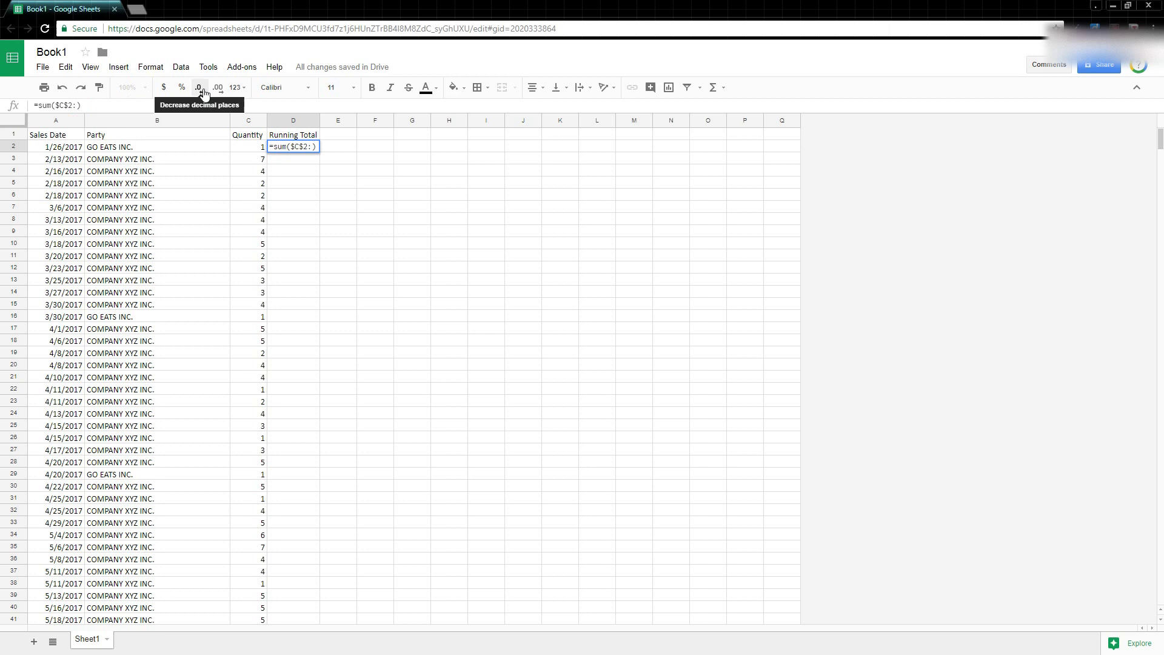
type("C2")
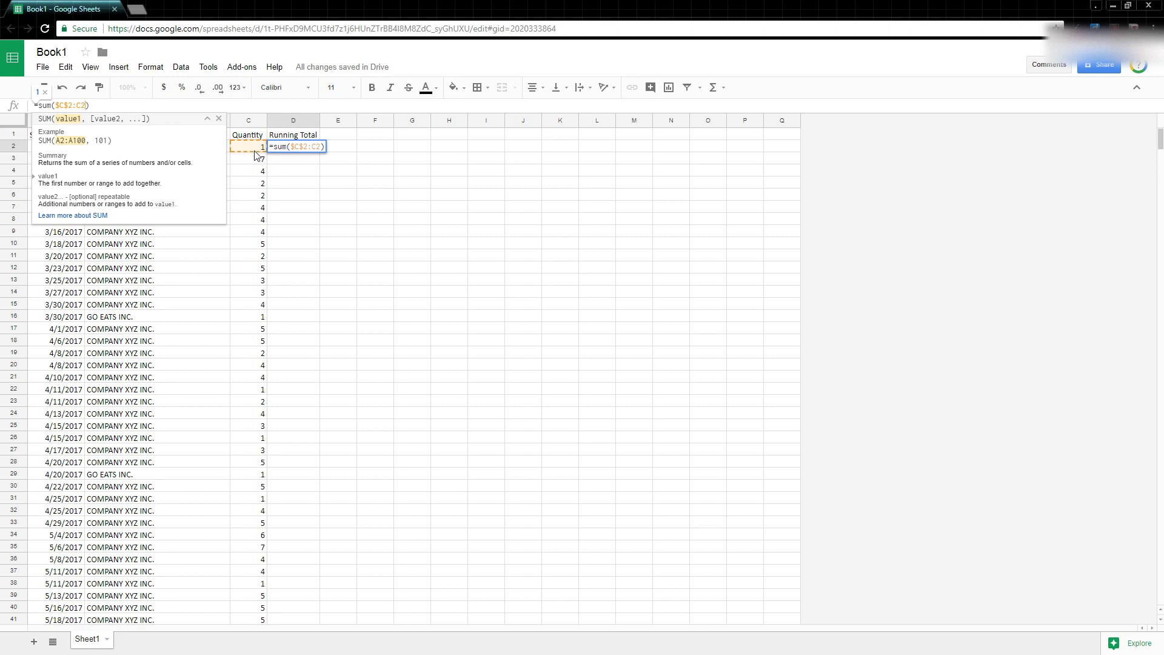
Step: Commit D2's formula, copy it into D3 and D4, and view D4's =sum($C$2:C4)
key("Return")
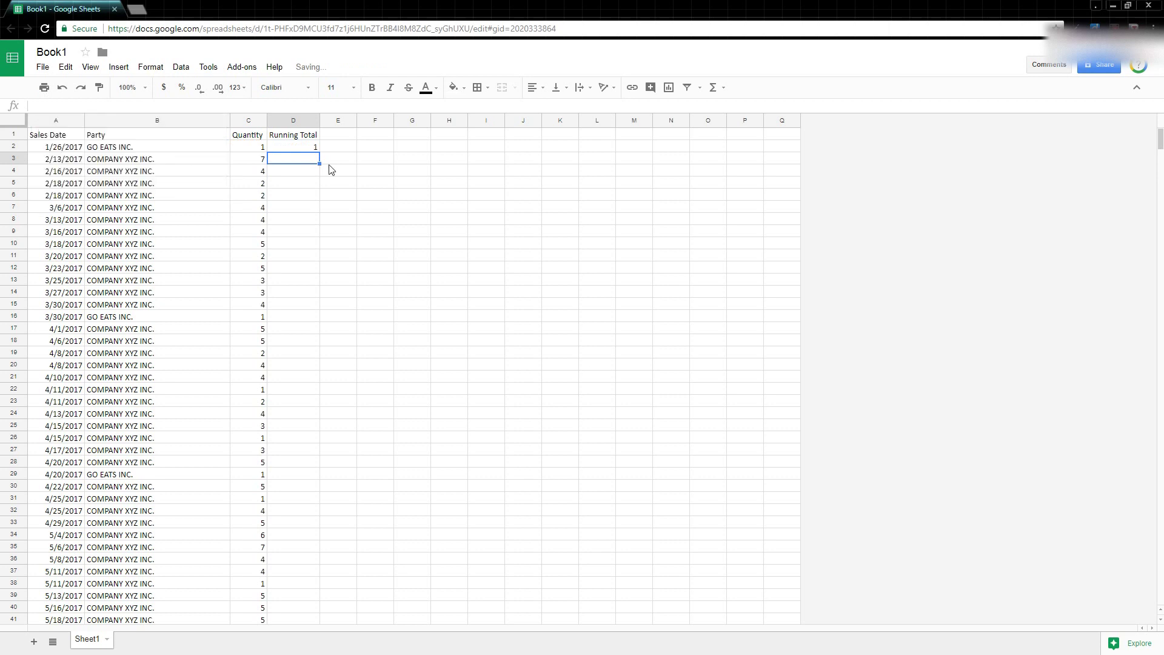
left_click(310, 148)
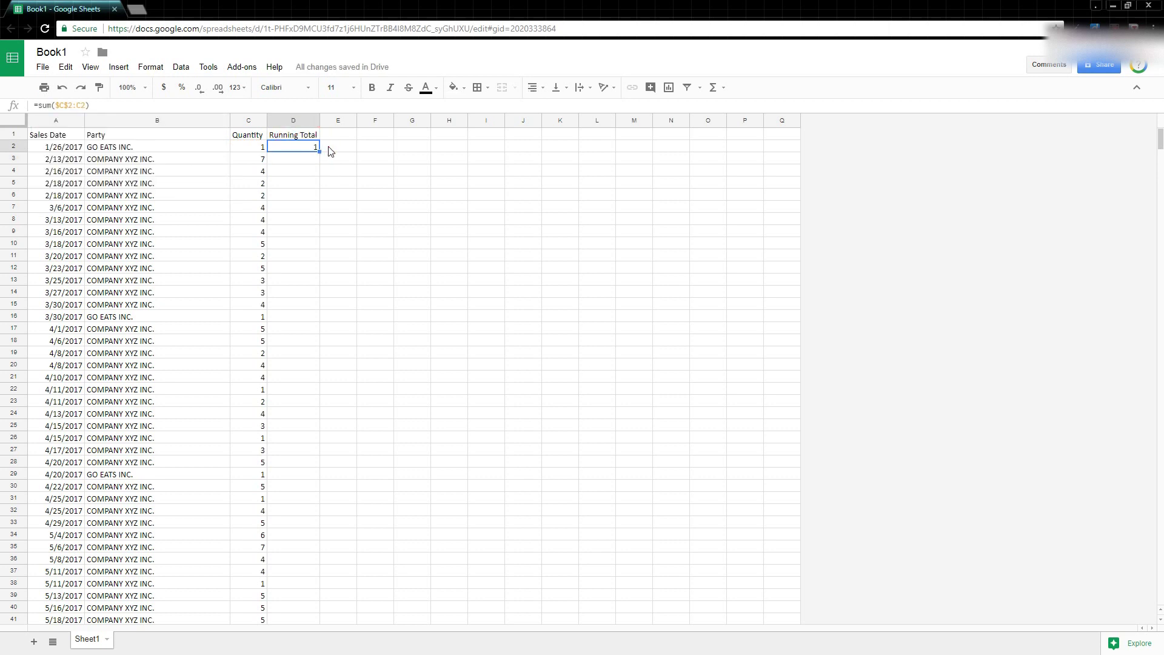
key("Down")
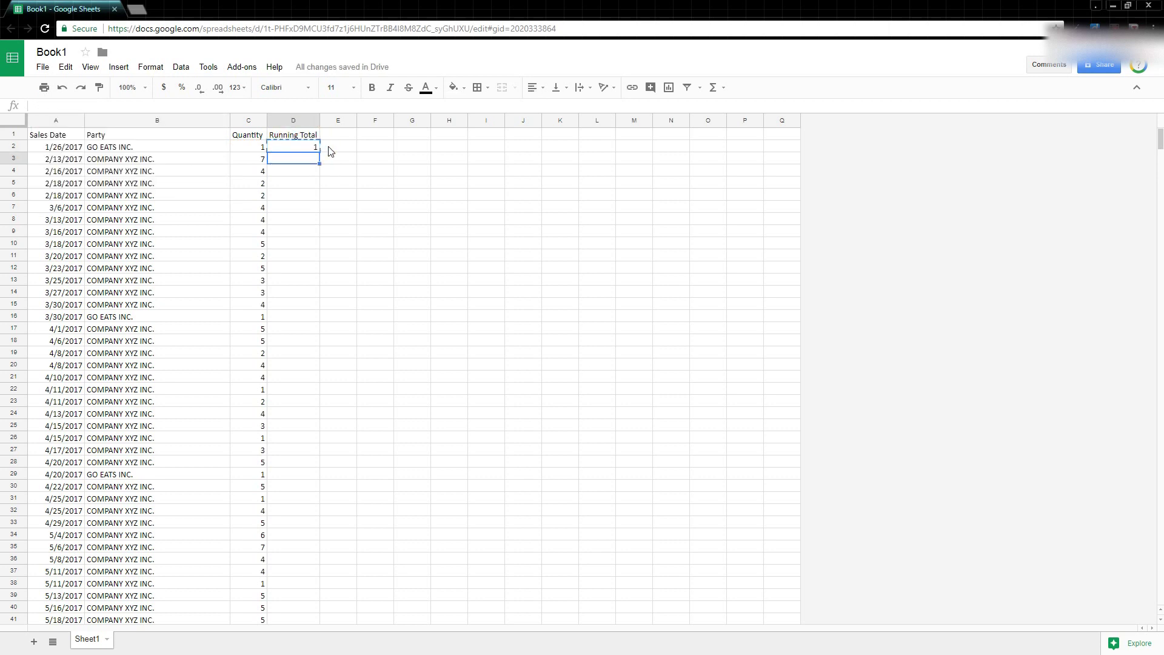
key("ctrl+v")
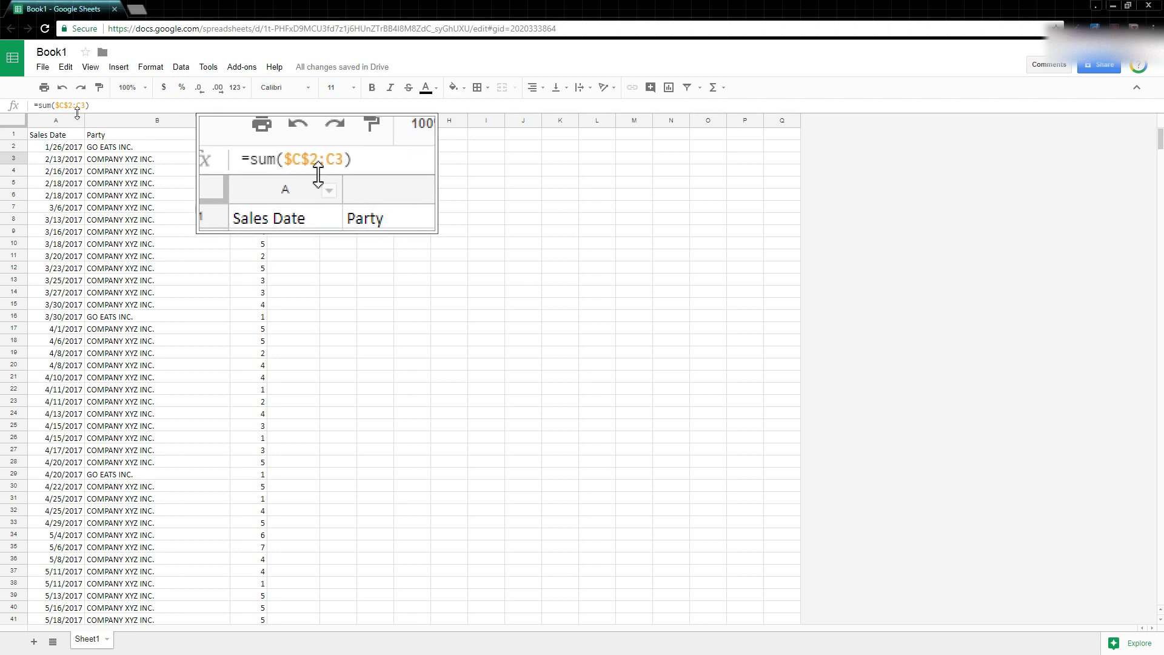
key("ctrl+c")
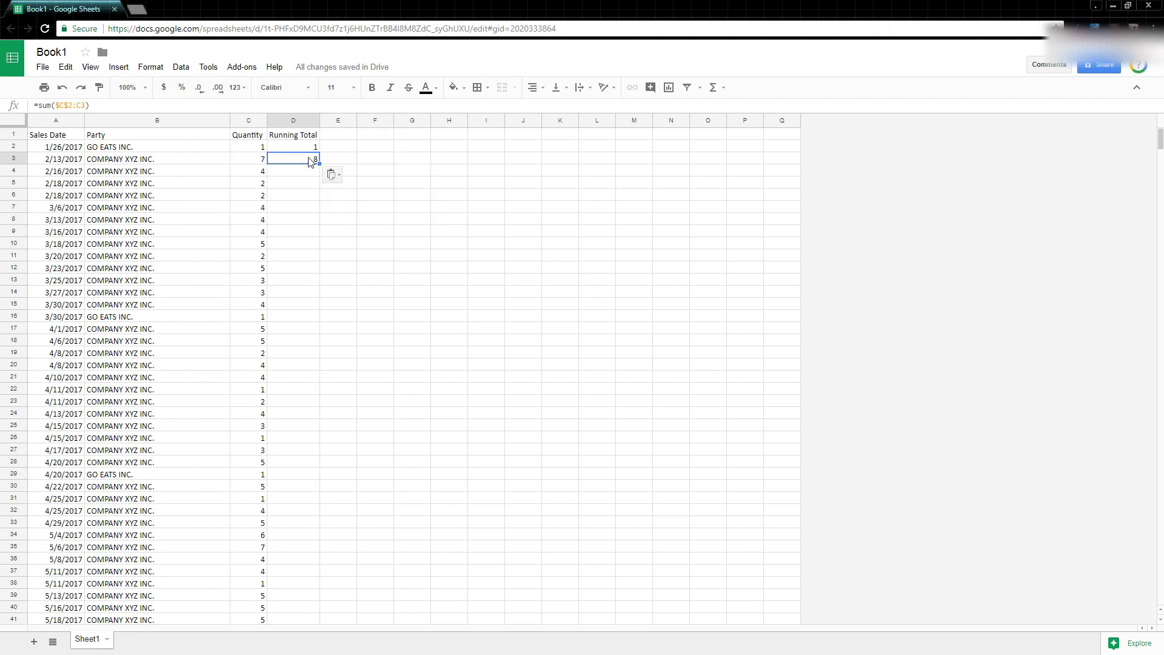
key("Down")
key("ctrl+v")
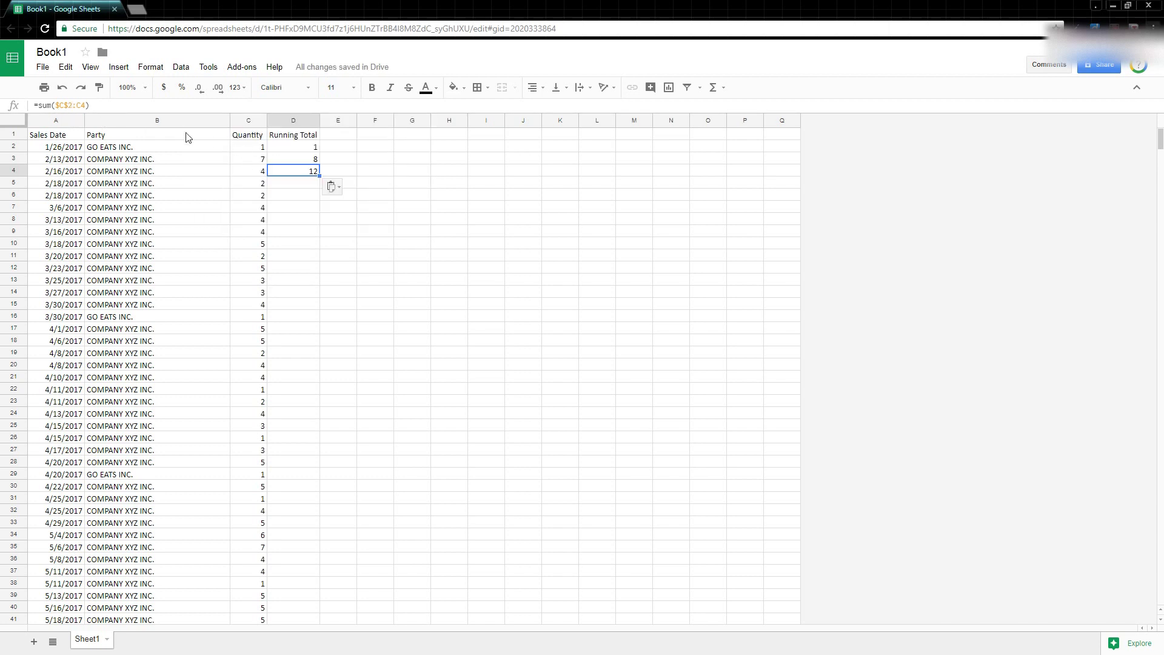
left_click(72, 105)
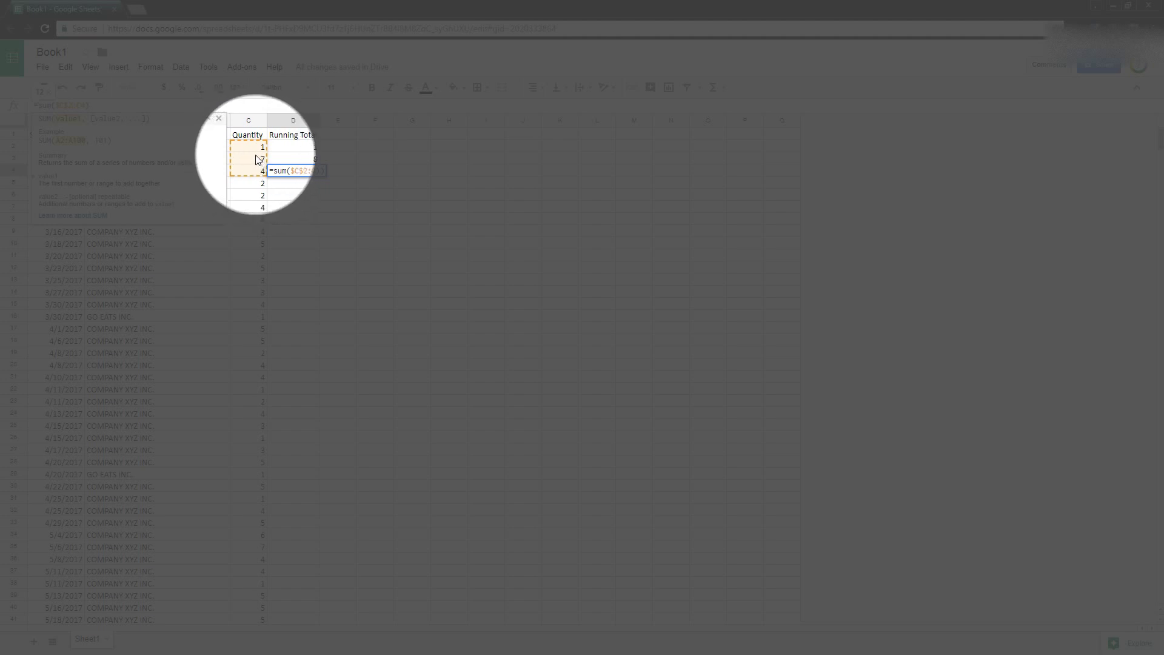
Step: Commit D4's formula and enter the unanchored =sum(c2:c2) in E2
key("alt+f")
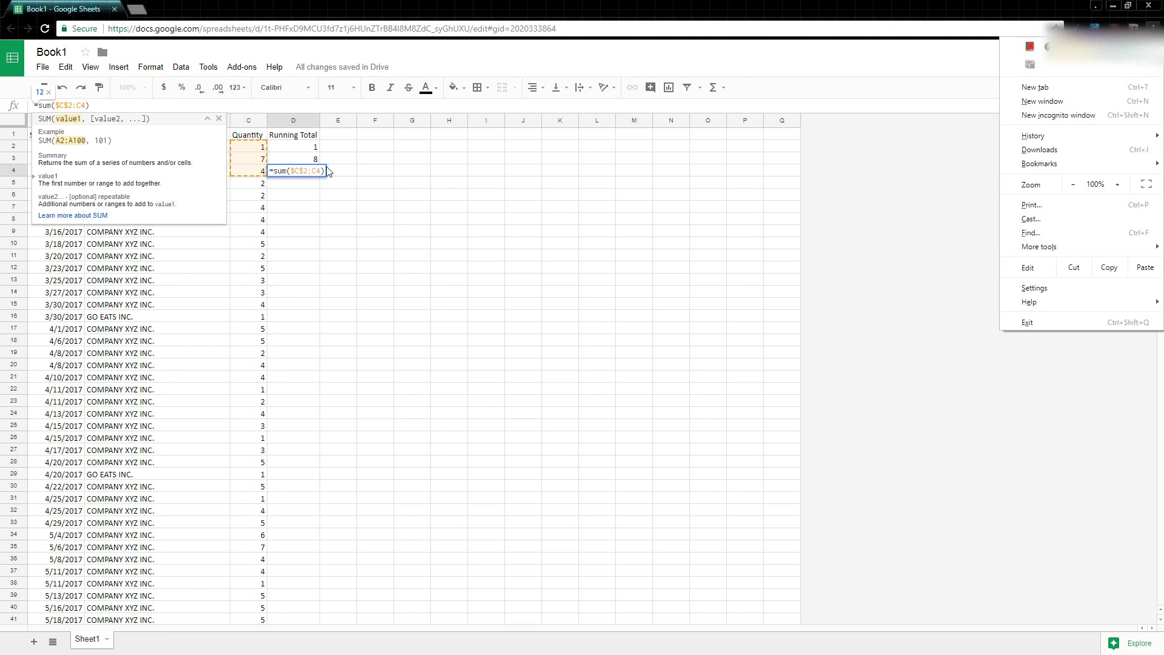
left_click(320, 167)
key("Return")
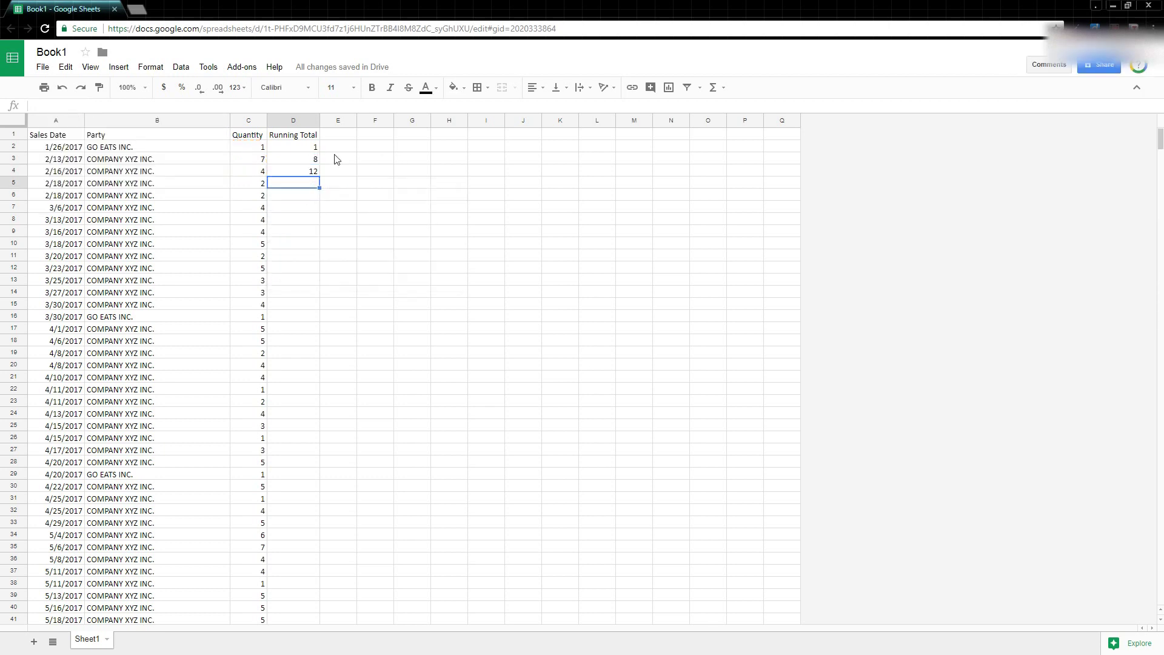
left_click(338, 150)
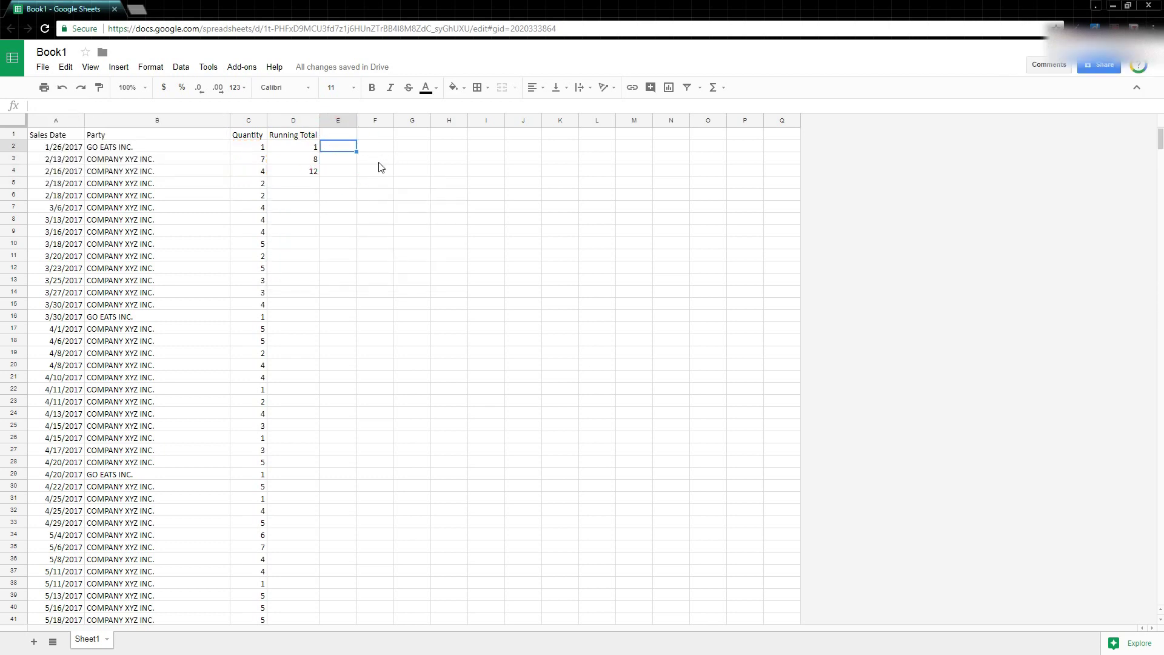
type("=sum")
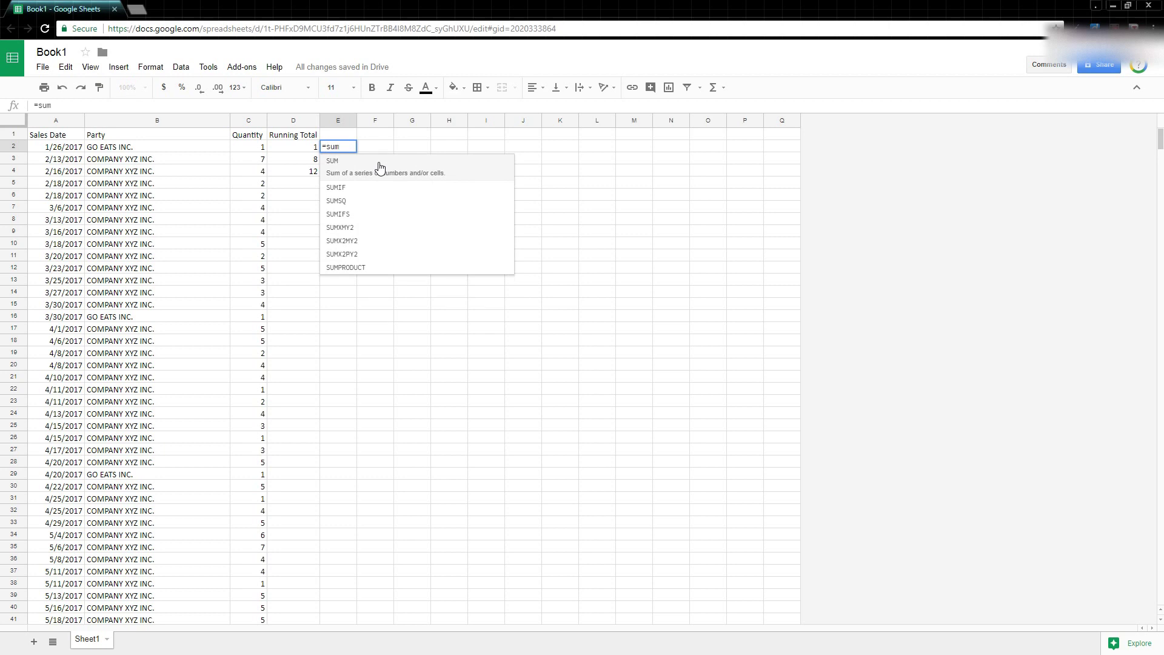
type("(c2")
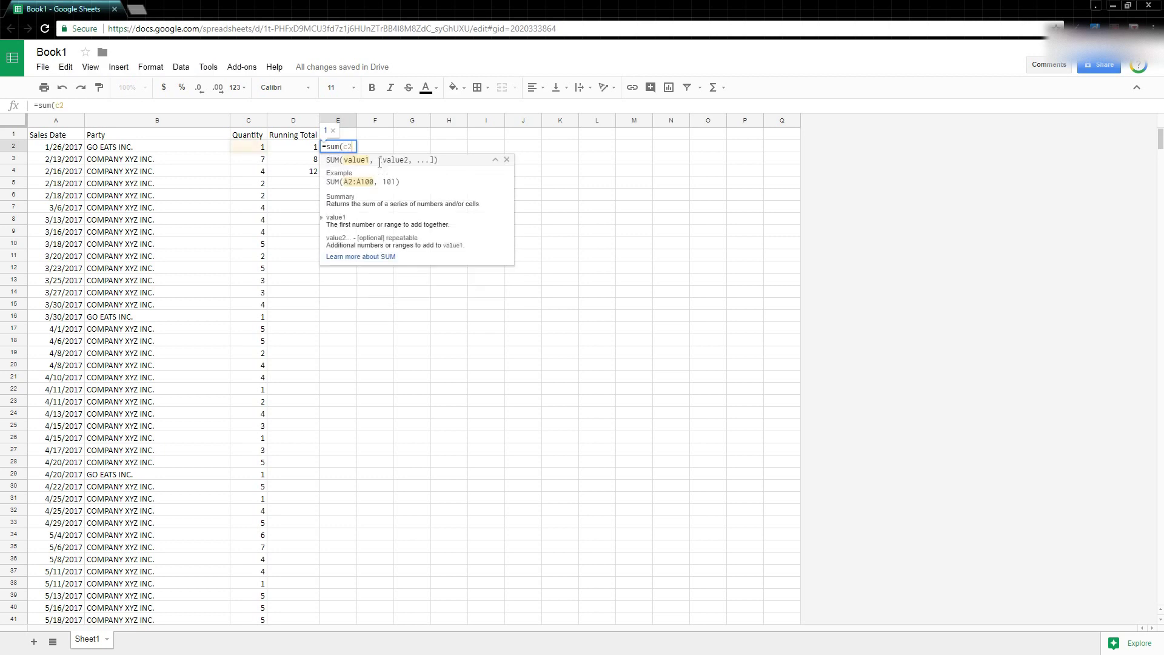
type(":c2)")
key("Return")
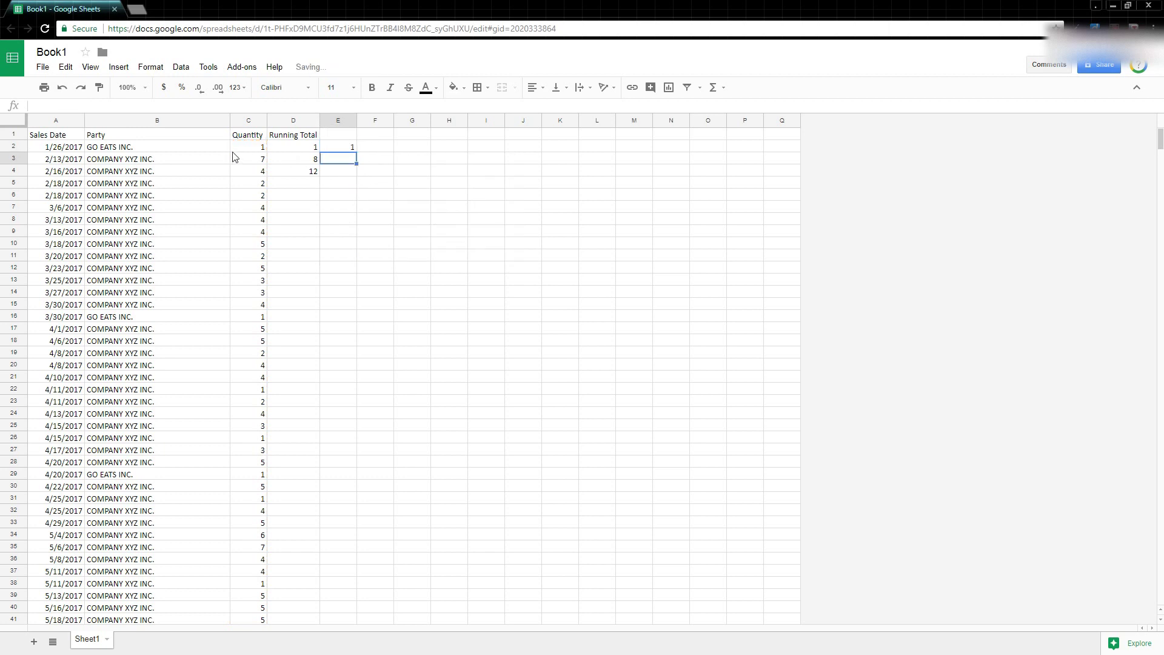
Step: Copy E2's formula into E3 and compare it with D3's running-total formula
left_click(352, 148)
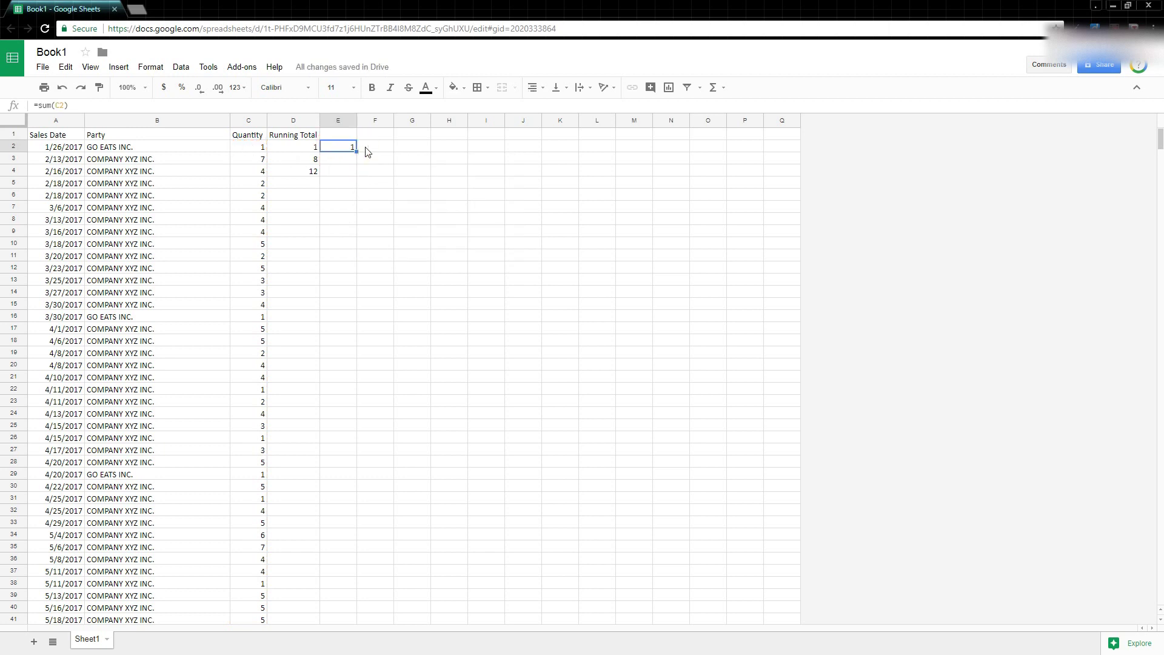
key("Down")
key("ctrl+v")
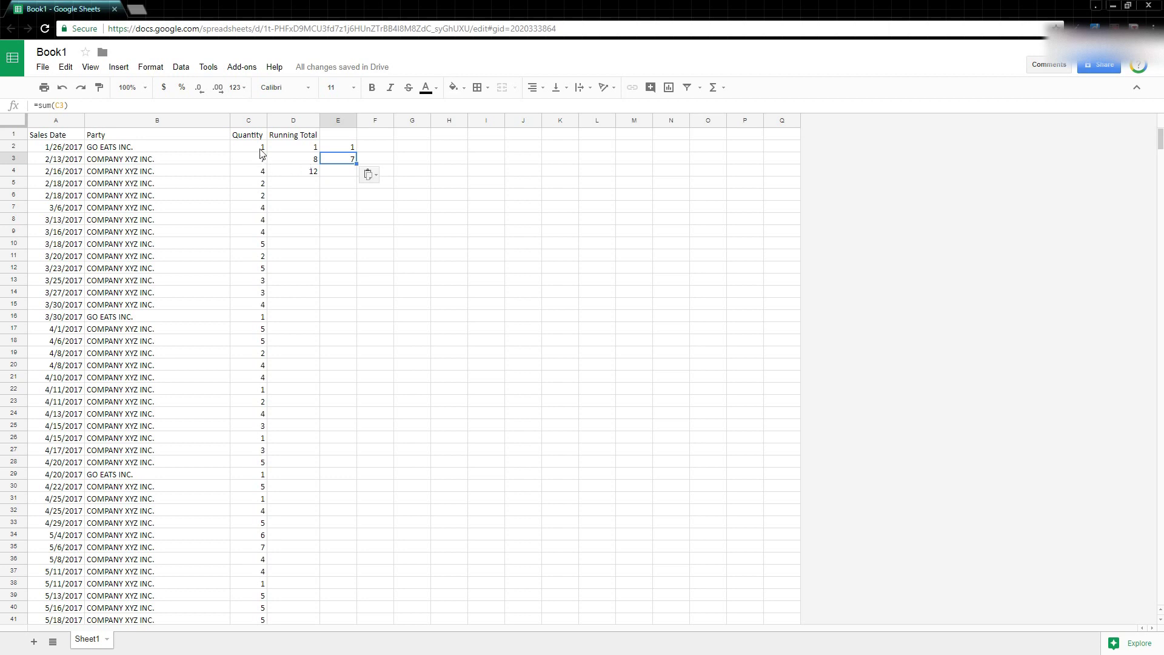
left_click(314, 162)
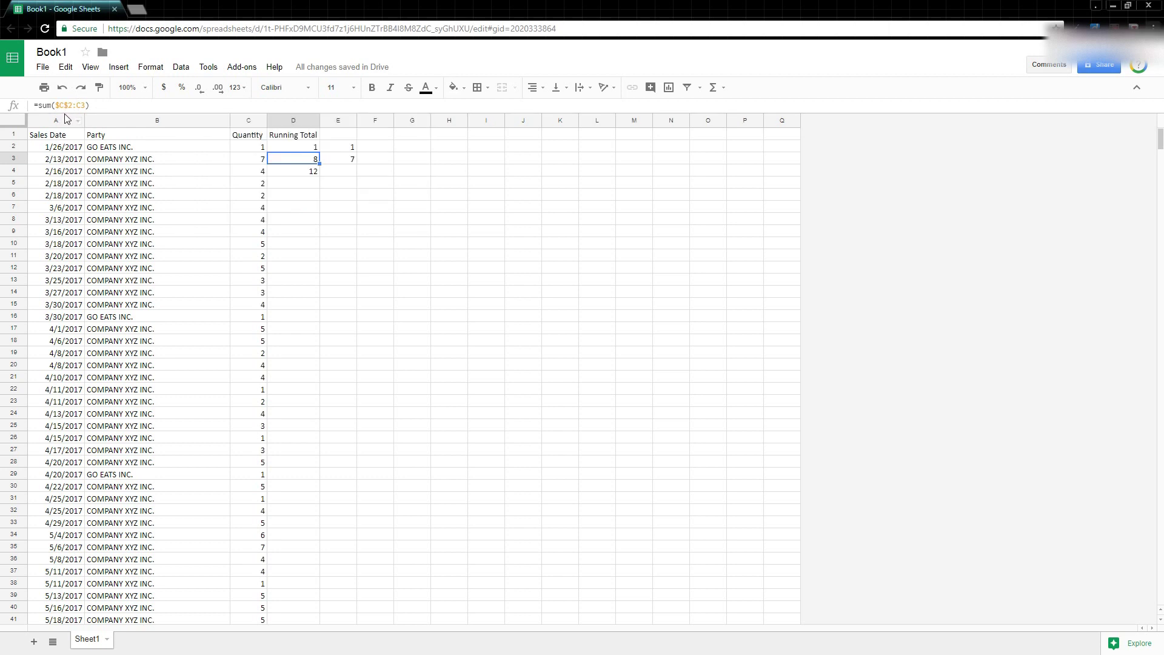
left_click(353, 160)
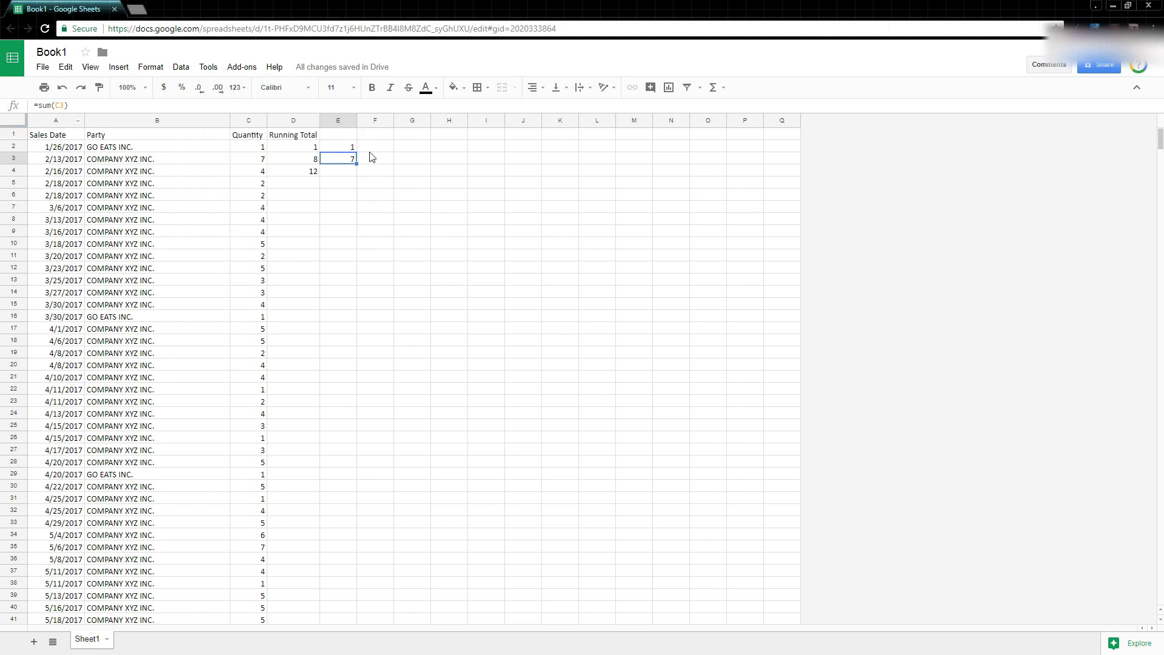
Step: Clear column E and copy the D2:D4 running totals into E2:E4
left_click(340, 121)
key("Delete")
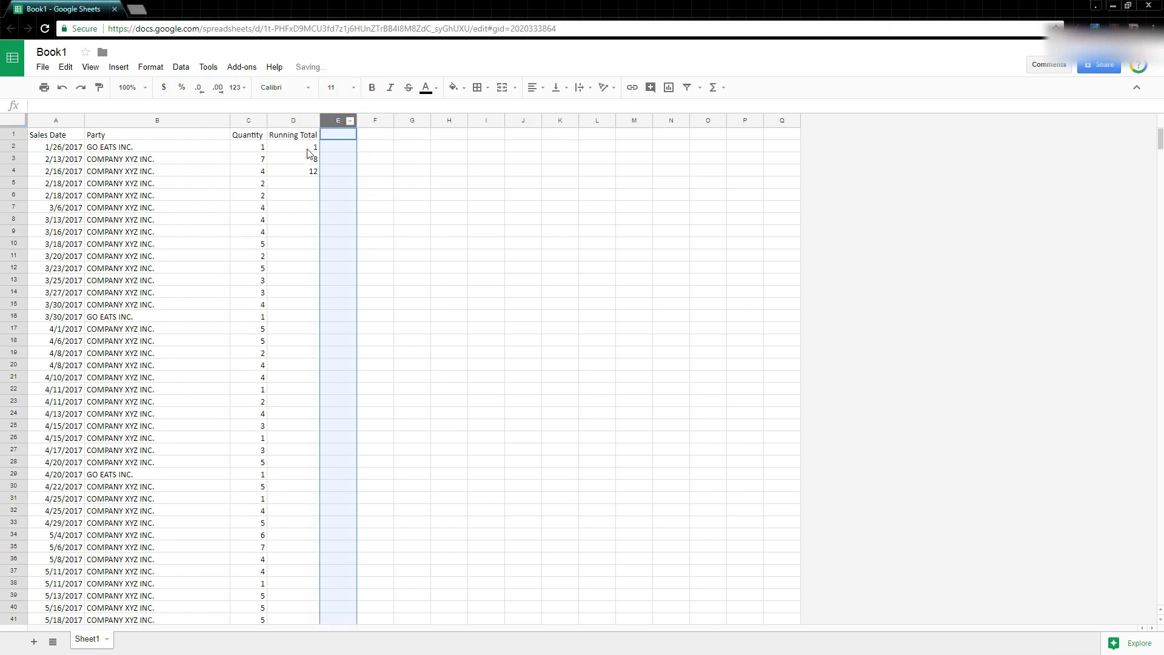
left_click_drag(307, 148, 331, 177)
double_click(323, 176)
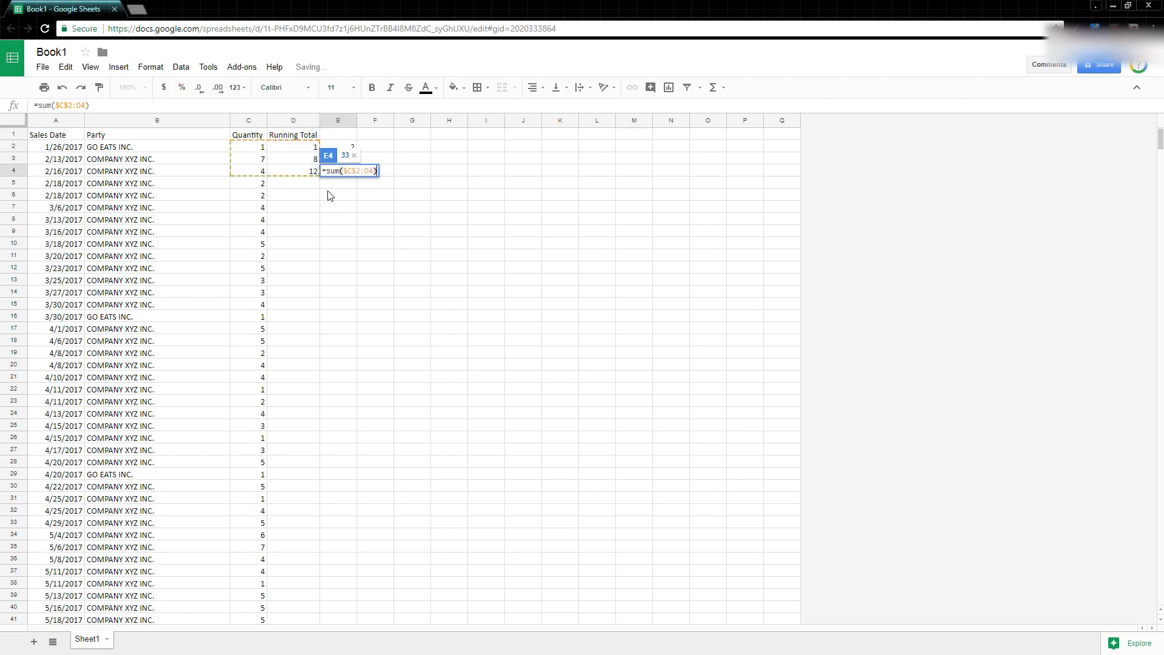
key("Return")
Step: Fill D4's running total down to row 102, ending at 359 with =sum($C$2:C102)
left_click(307, 169)
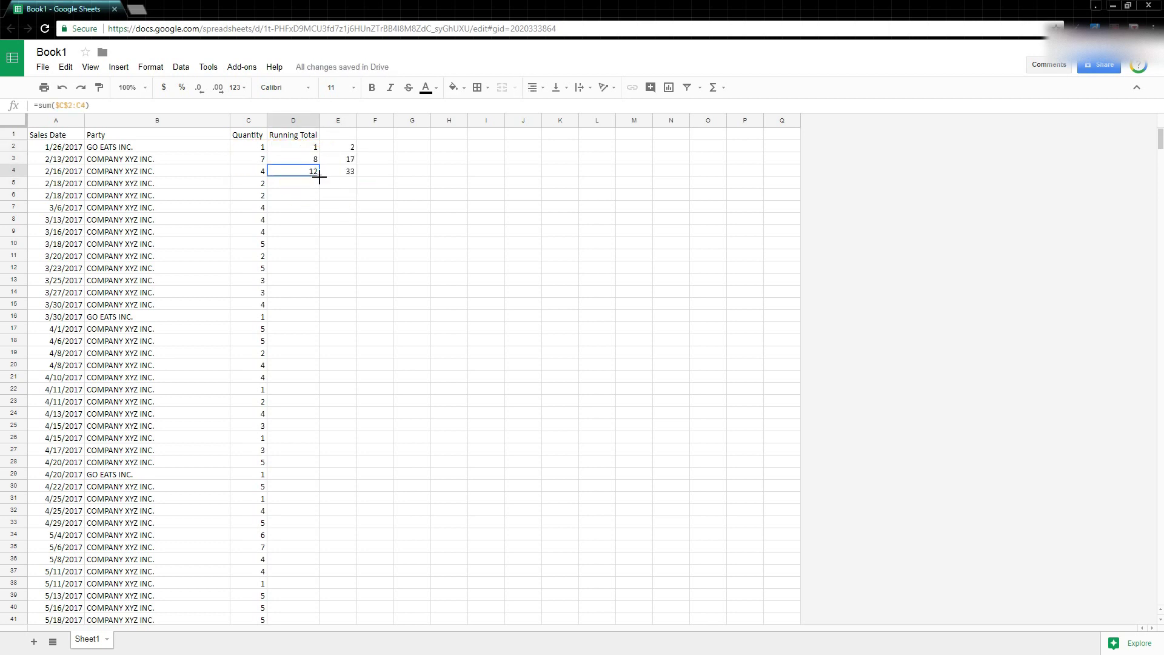
left_click_drag(319, 176, 334, 498)
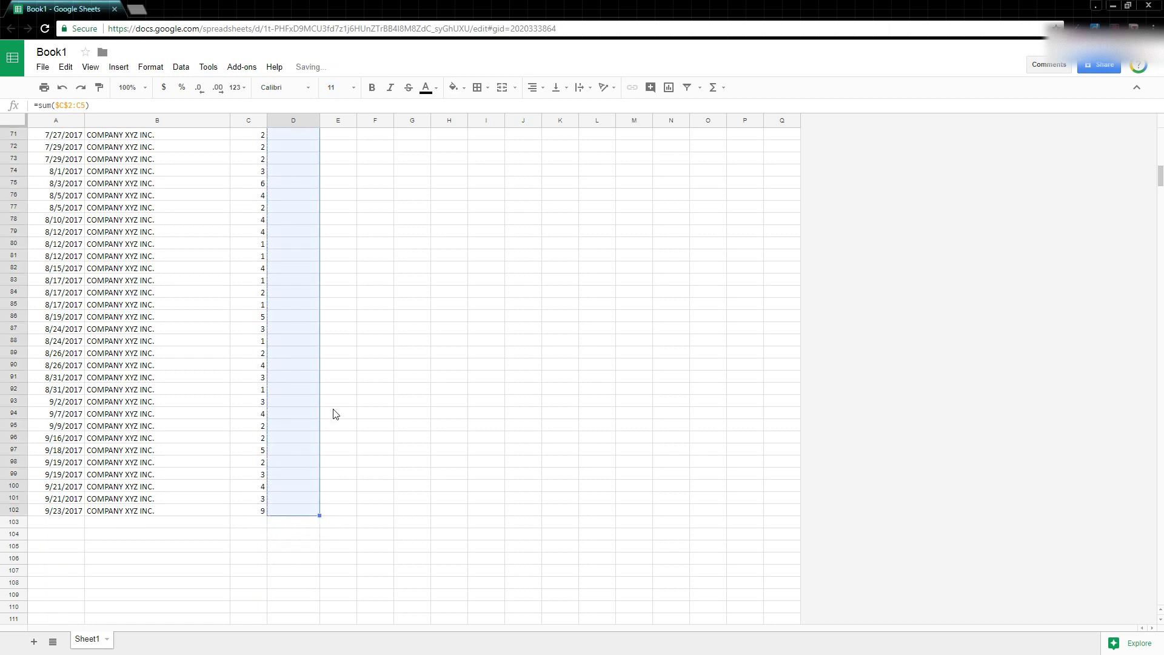
left_click(315, 513)
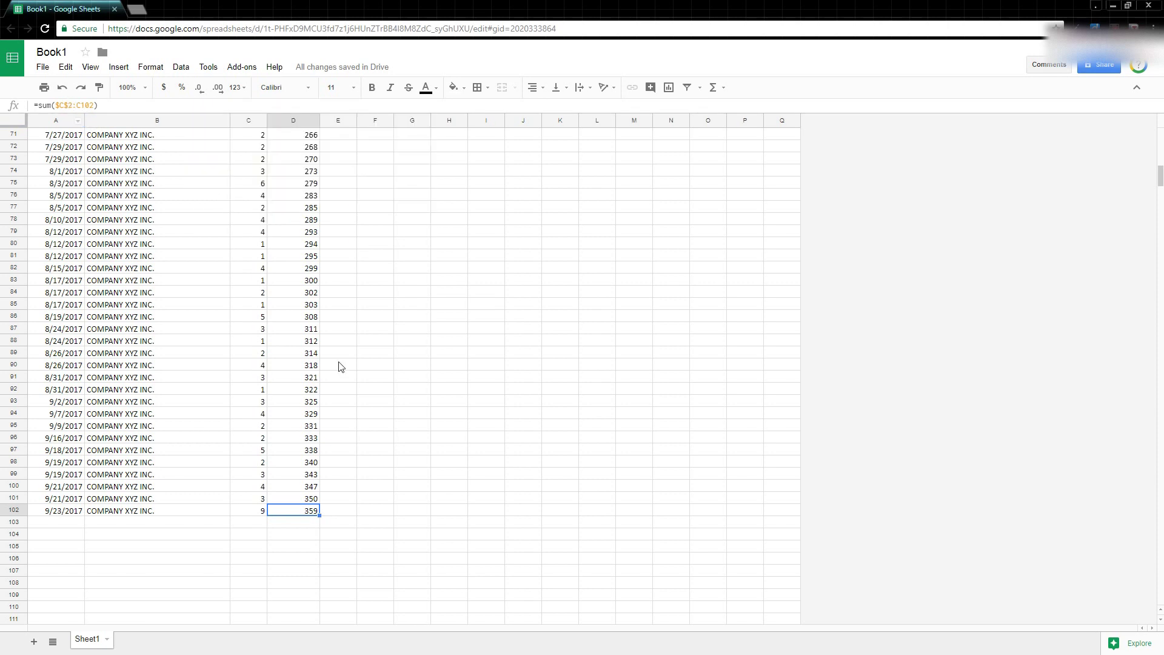
scroll(338, 364, "up", 12)
scroll(305, 319, "up", 3)
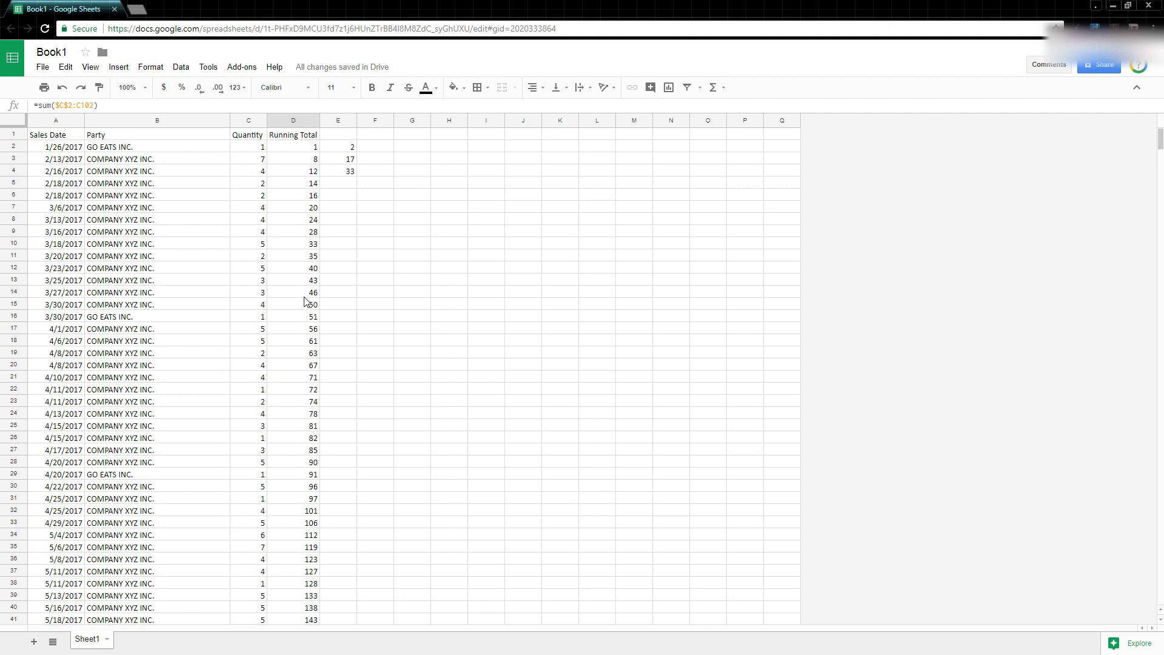